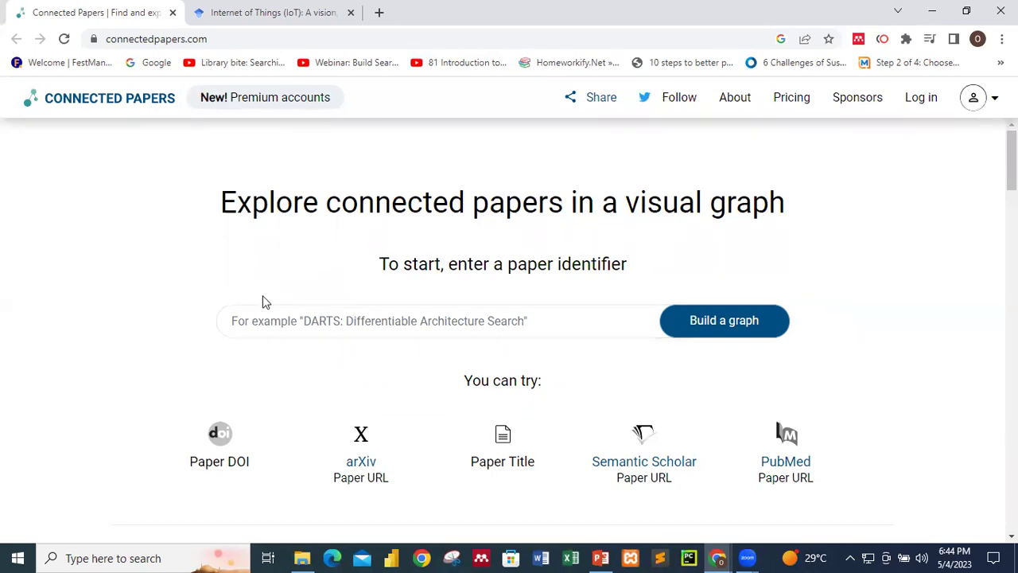
# - In Google Scholar, browse the articles citing "Internet of Things (IoT): A vision, architectural elements, and future directions", then return to the search results
pyautogui.click(336, 312)
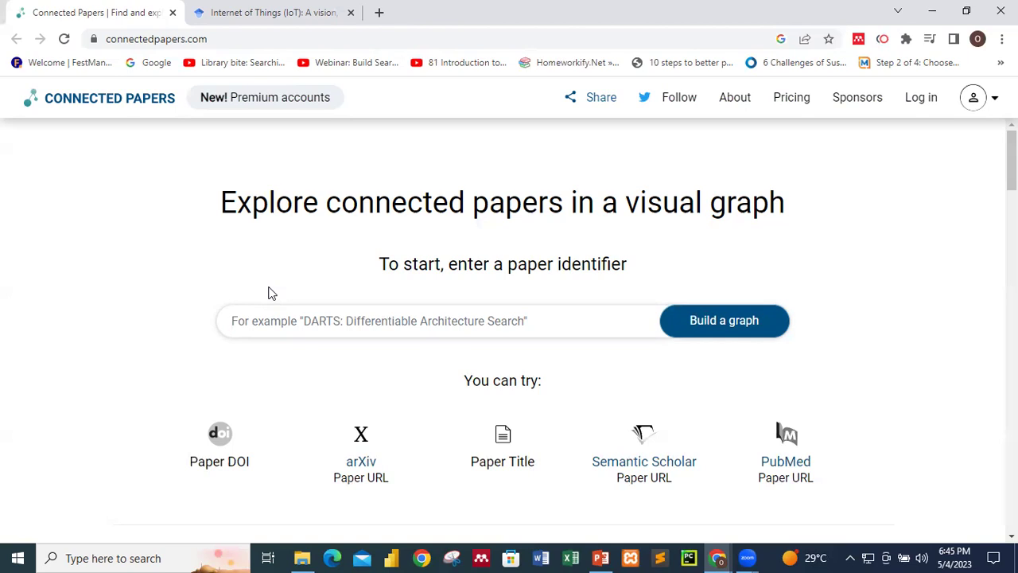
pyautogui.click(234, 16)
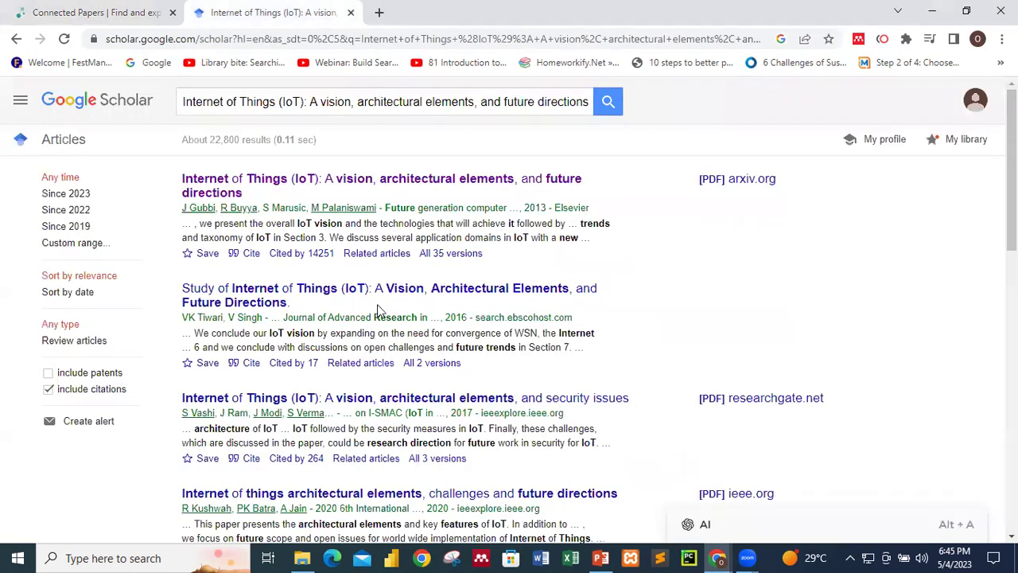
pyautogui.click(355, 101)
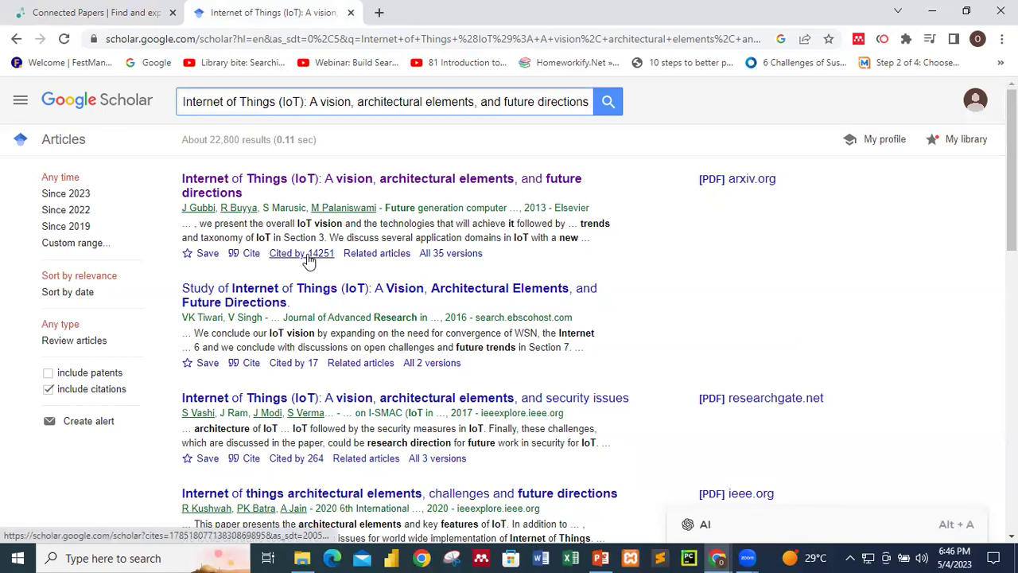
pyautogui.click(309, 259)
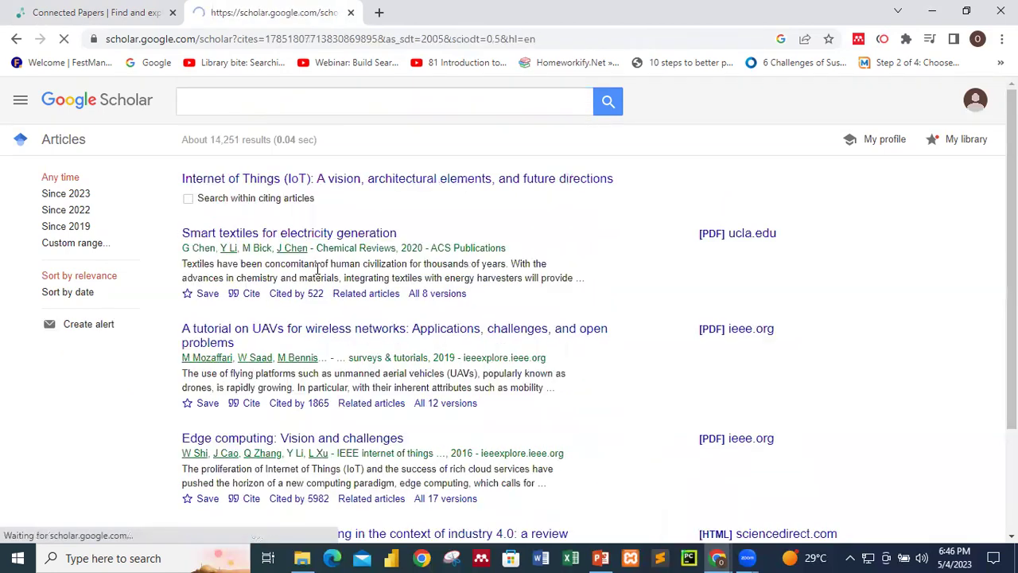
pyautogui.scroll(-5, 424, 237)
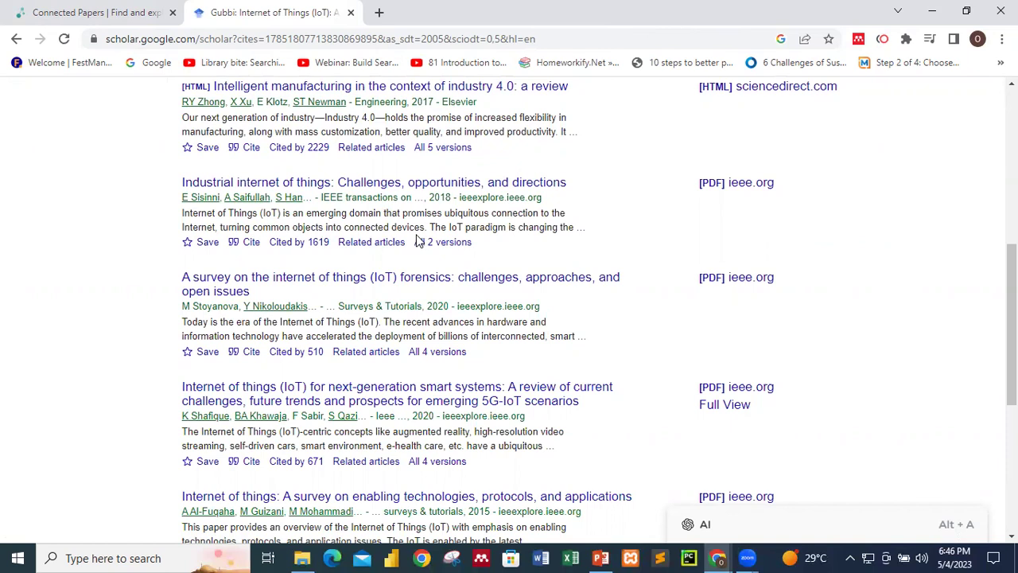
pyautogui.scroll(-5, 420, 241)
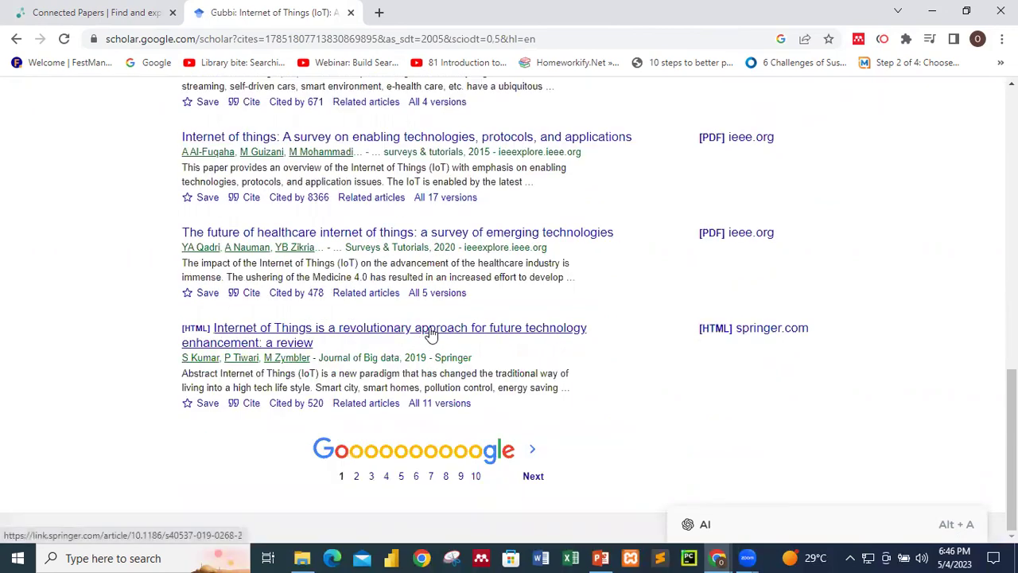
pyautogui.scroll(15, 430, 334)
pyautogui.scroll(-6, 454, 397)
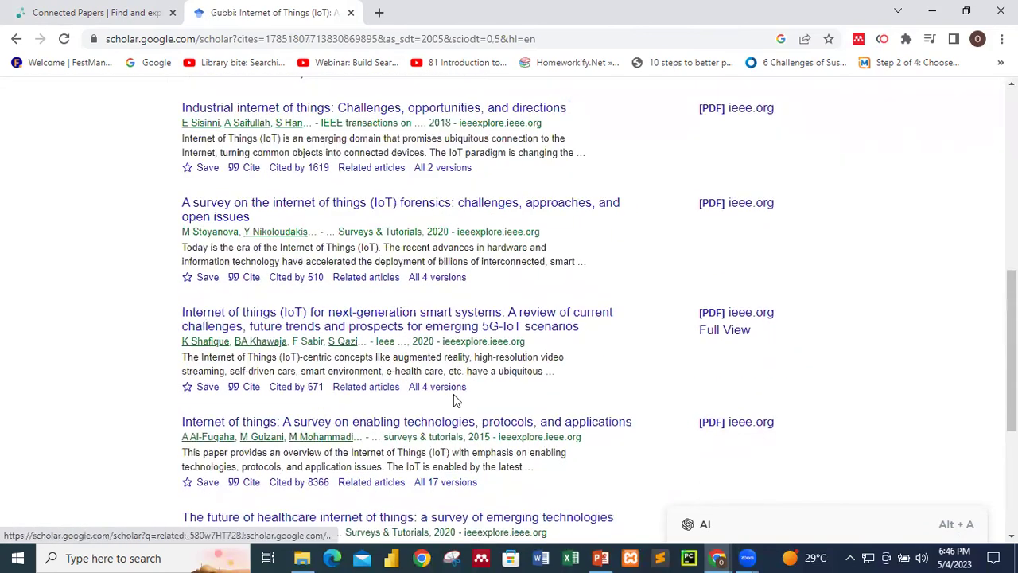
pyautogui.scroll(2, 452, 382)
pyautogui.scroll(-6, 445, 370)
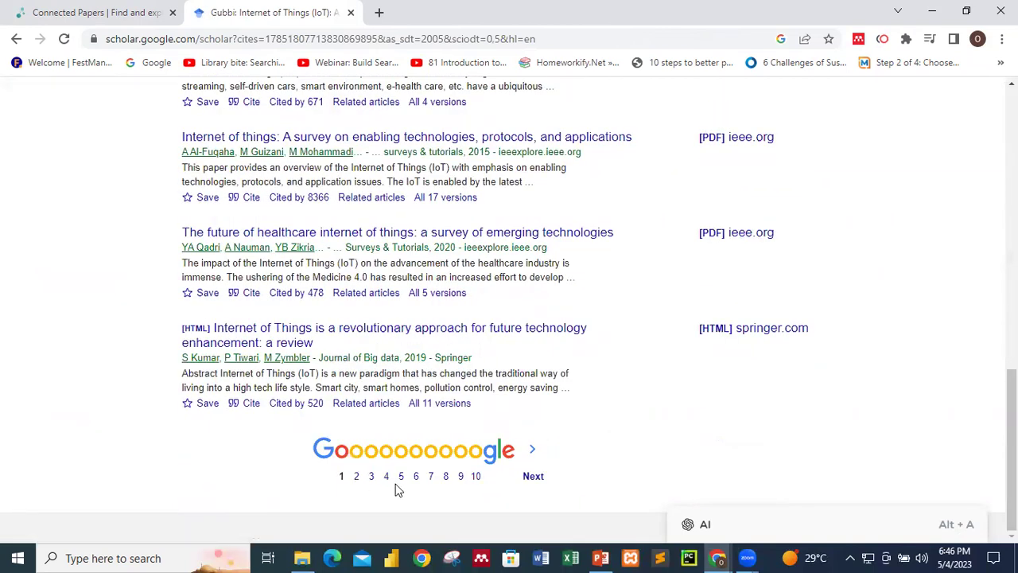
pyautogui.scroll(5, 145, 137)
pyautogui.click(18, 40)
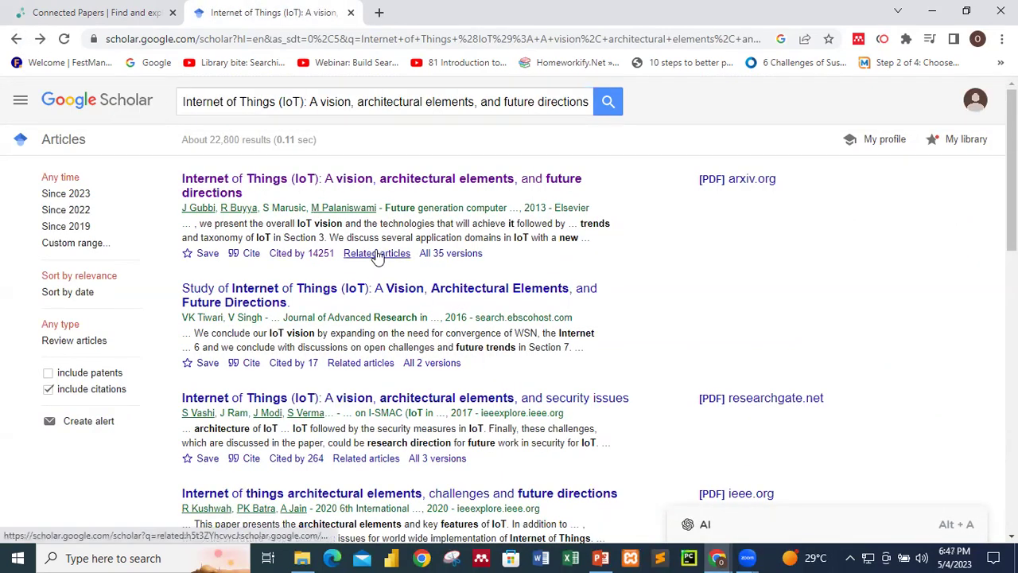
# - Look through the articles related to the first Internet of Things result and return to the search results
pyautogui.click(378, 258)
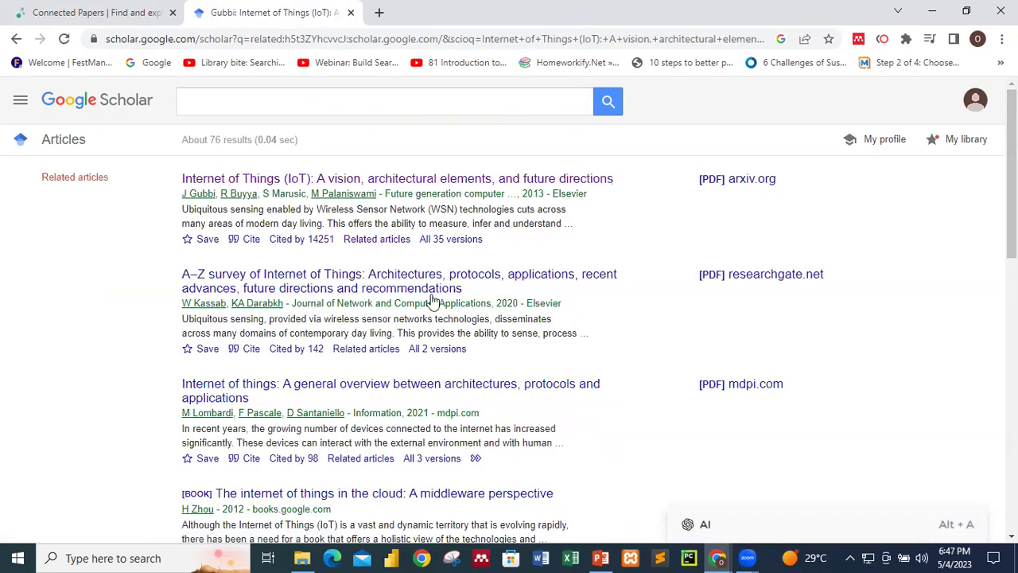
pyautogui.scroll(-2, 370, 294)
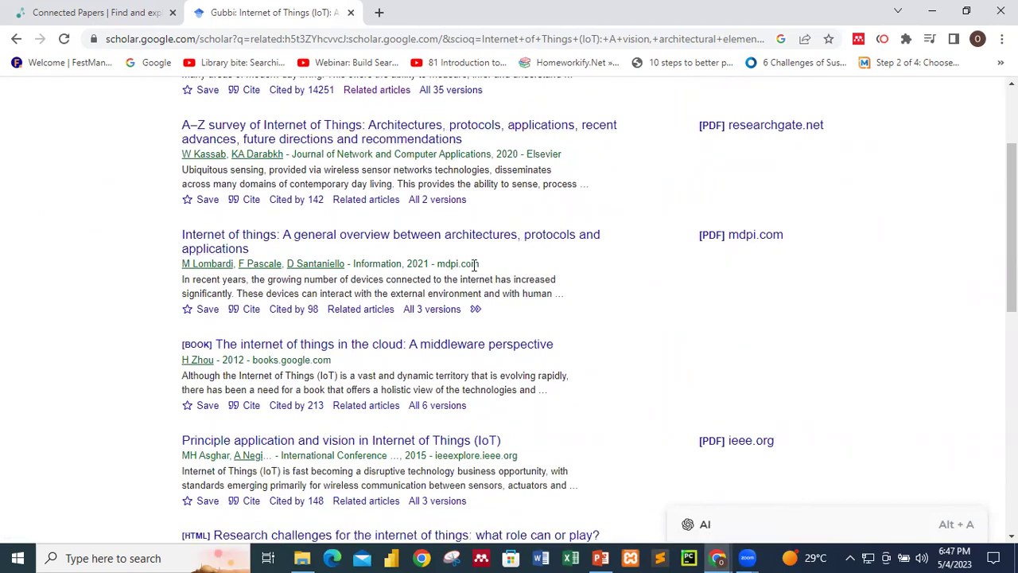
pyautogui.scroll(-8, 475, 265)
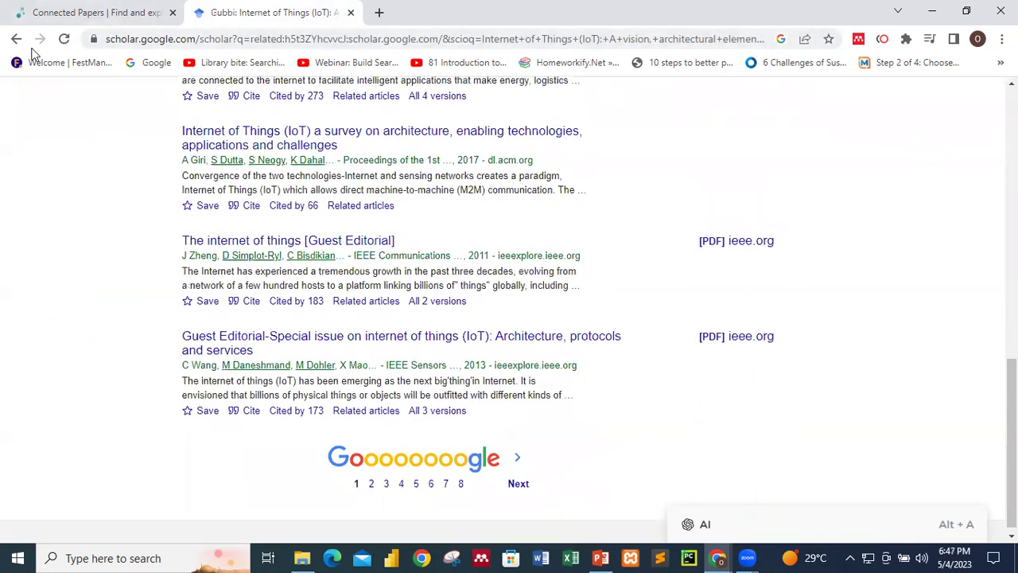
pyautogui.click(16, 38)
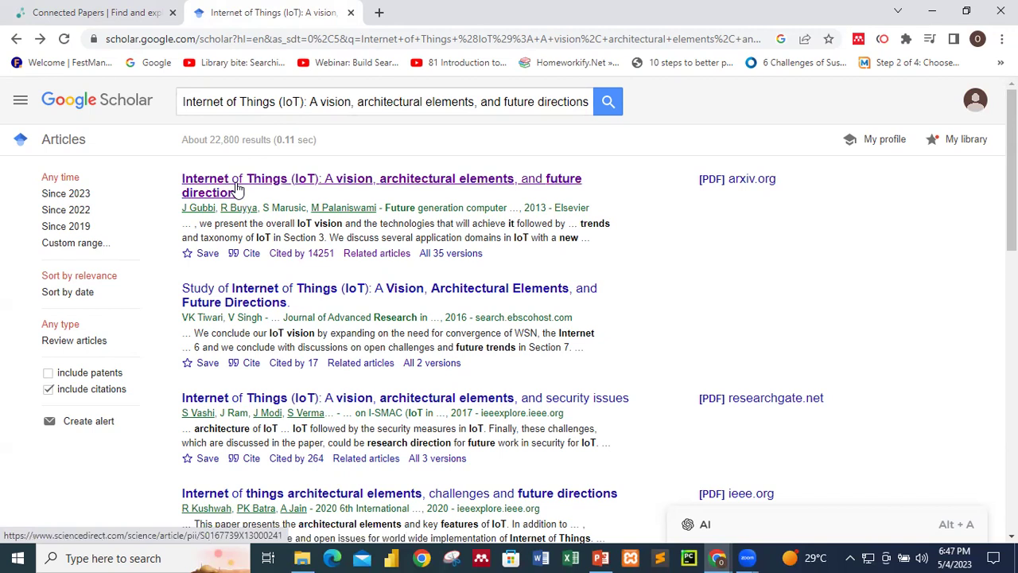
# - Reopen the list of works citing the first result, skim it and go back to the search results
pyautogui.click(286, 253)
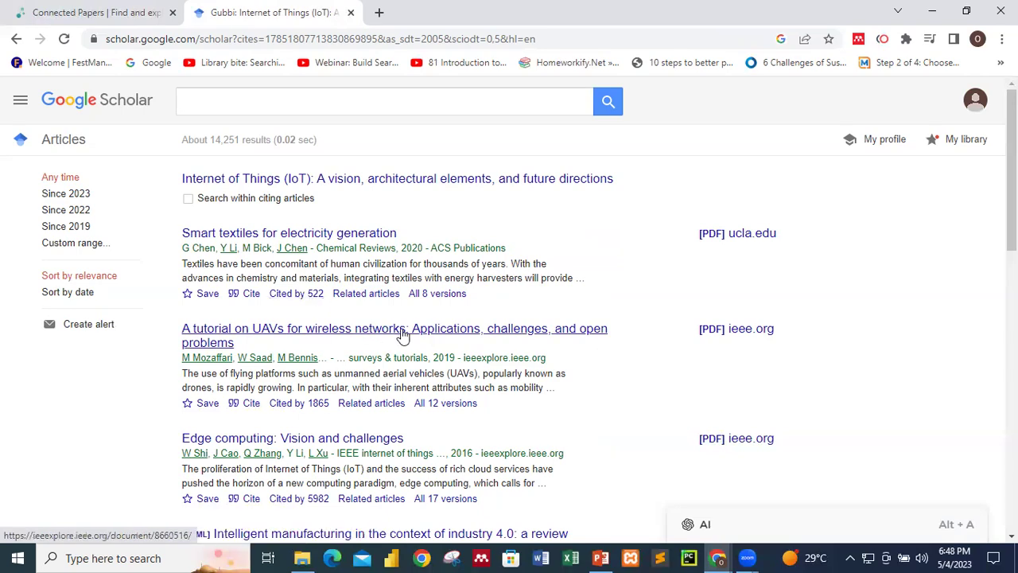
pyautogui.scroll(-4, 404, 334)
pyautogui.scroll(4, 404, 334)
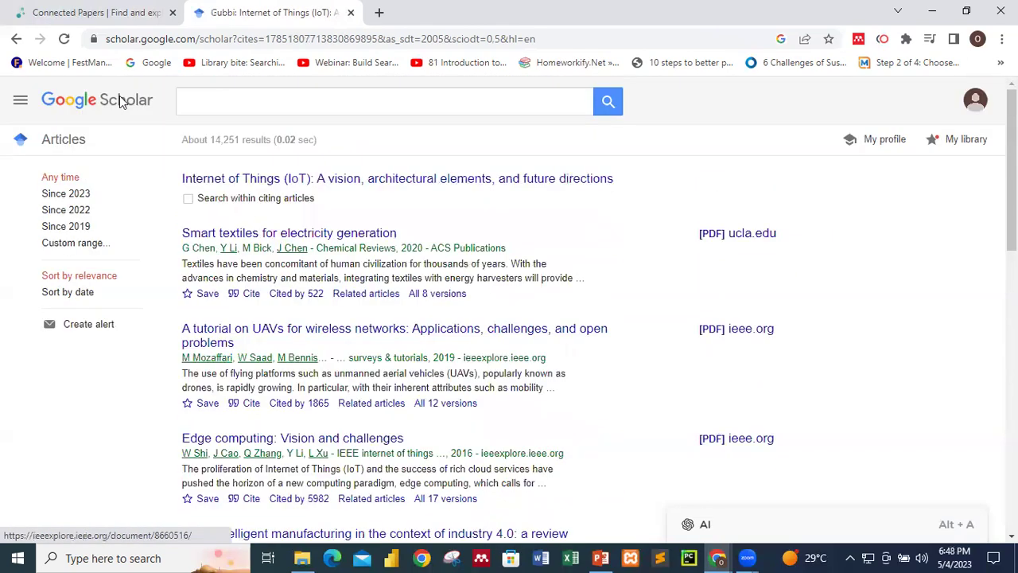
pyautogui.click(16, 39)
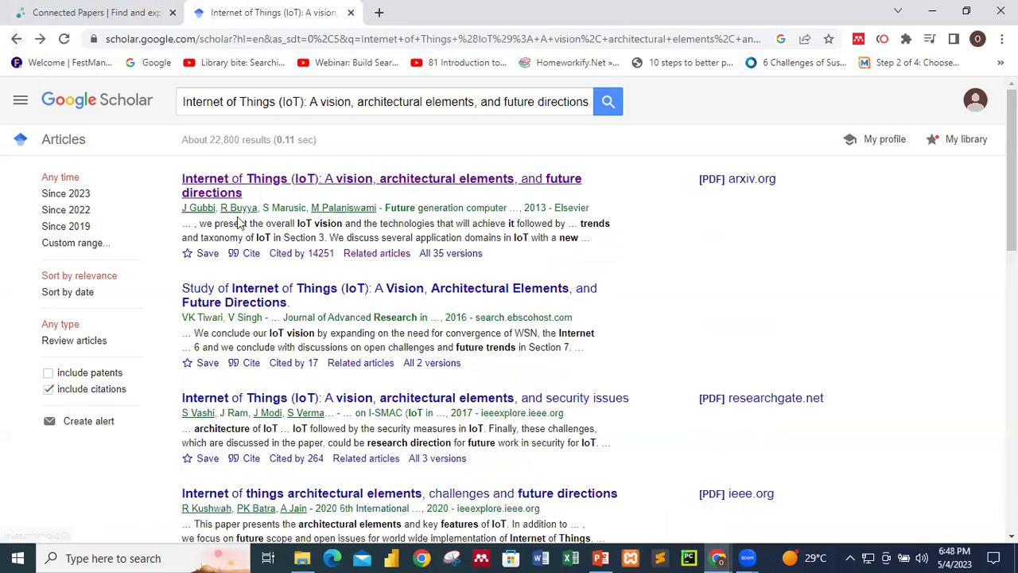
# - Copy the full paper title from the Google Scholar search query and switch to the Connected Papers page
pyautogui.click(208, 103)
pyautogui.tripleClick(212, 104)
pyautogui.rightClick(212, 104)
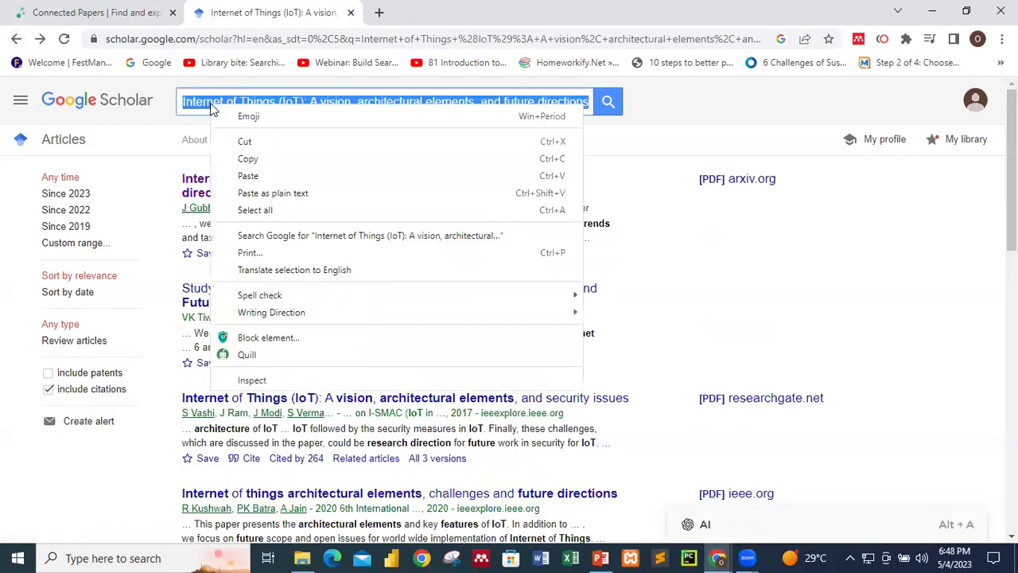
pyautogui.click(256, 159)
pyautogui.click(147, 14)
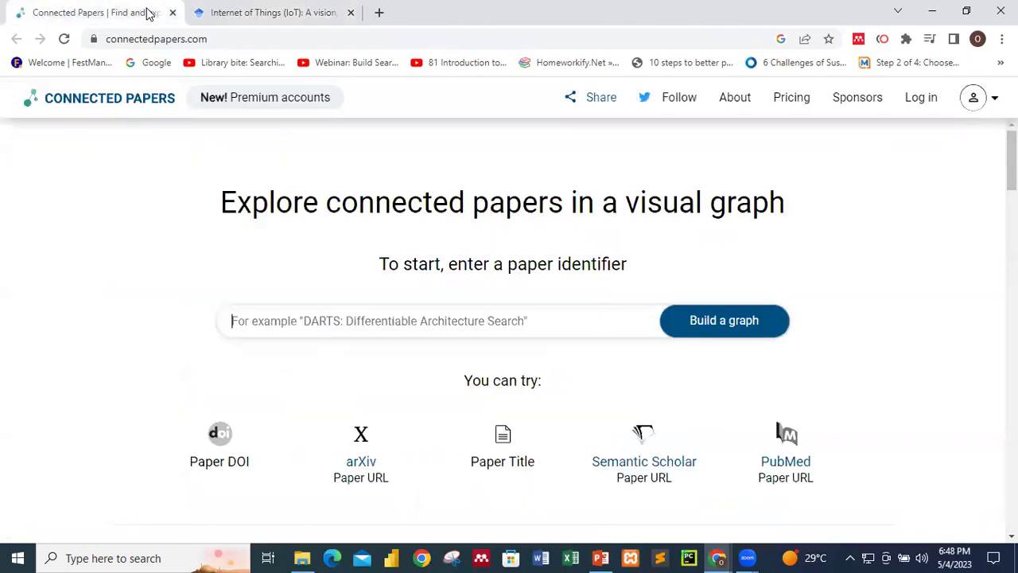
# - Search with the copied title and build the graph for "Internet of Things (IoT): A vision, architectural elements, and future directions"
pyautogui.rightClick(481, 323)
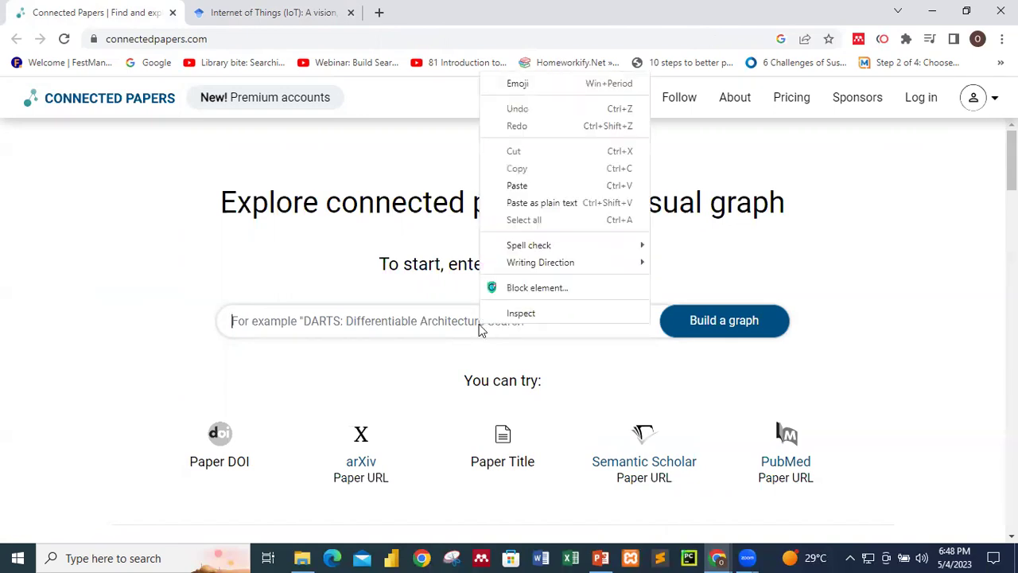
pyautogui.click(522, 186)
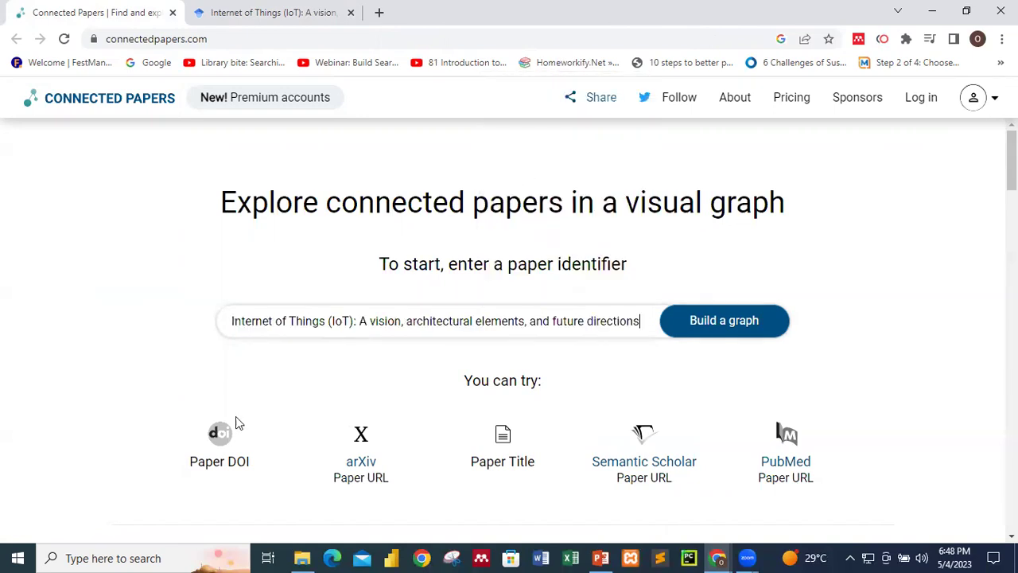
pyautogui.click(712, 331)
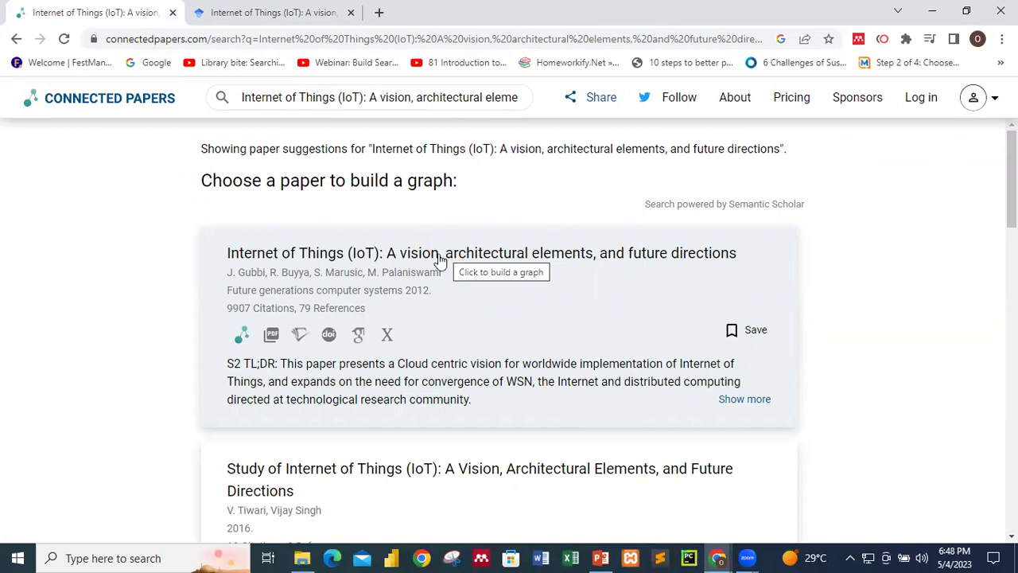
pyautogui.click(440, 260)
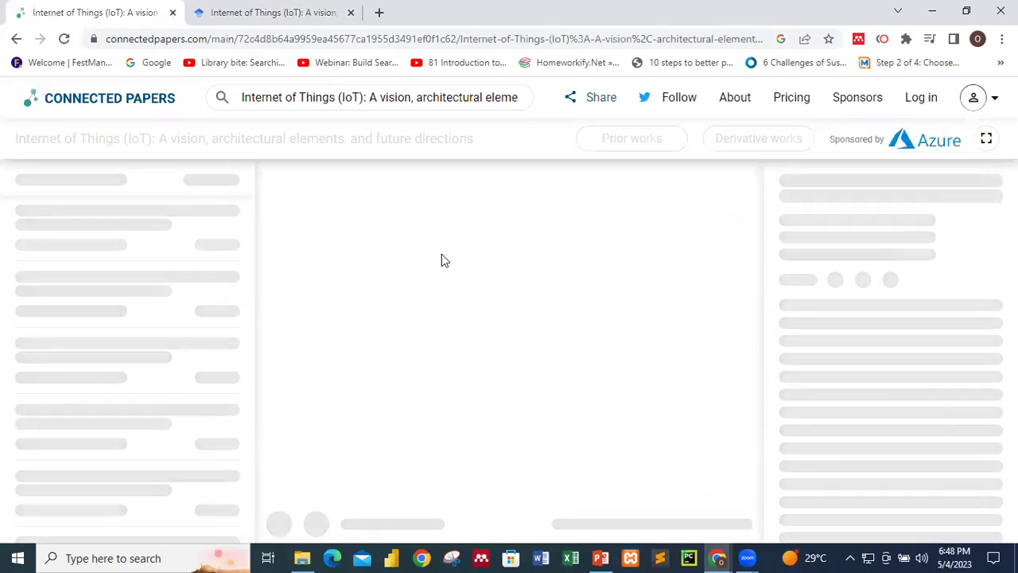
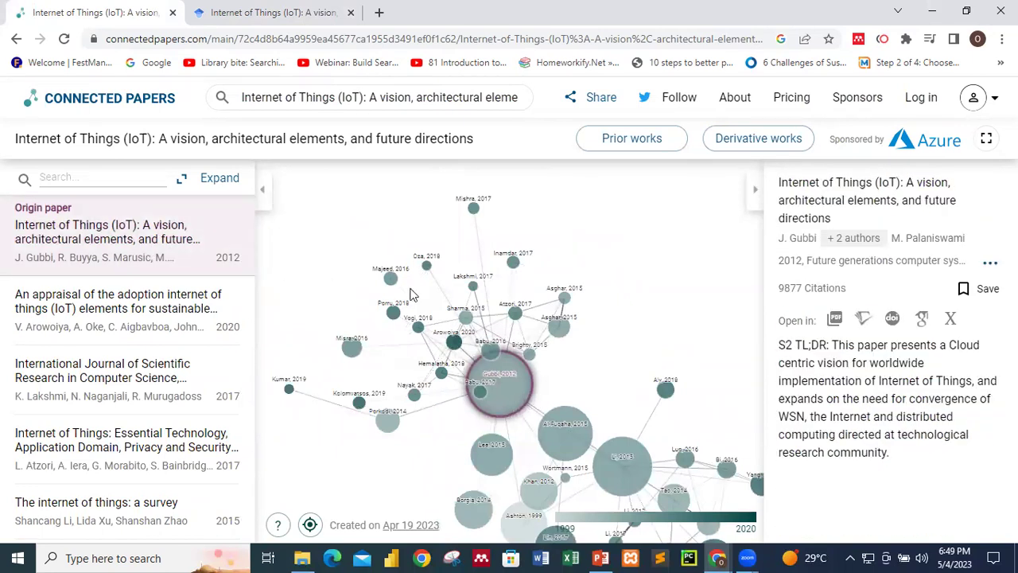
# - Preview the details of several papers around the origin paper in the graph, including "IoT for Healthcare"
pyautogui.moveTo(329, 440); pyautogui.dragTo(324, 410)
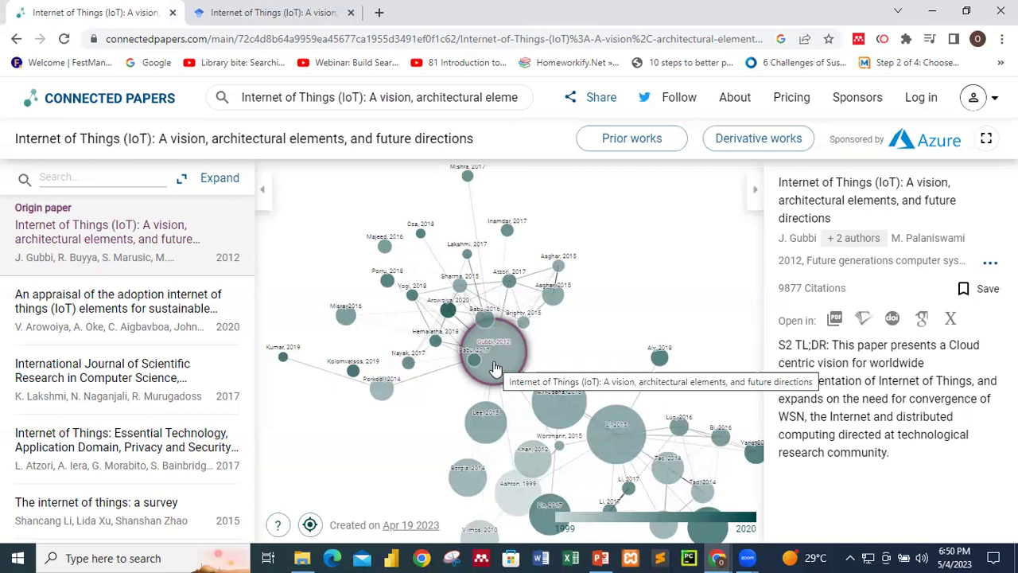
pyautogui.moveTo(381, 391)
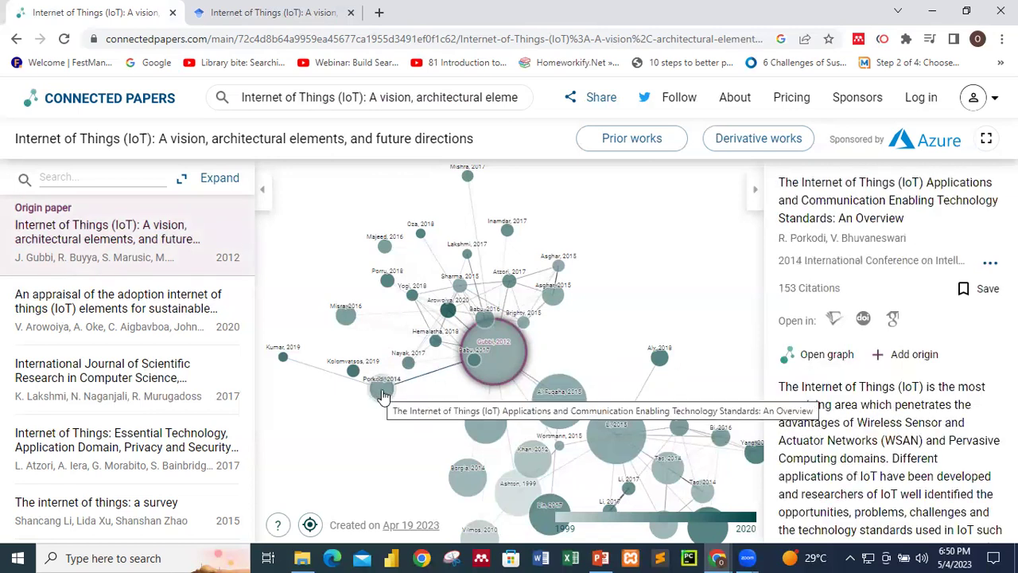
pyautogui.moveTo(282, 360)
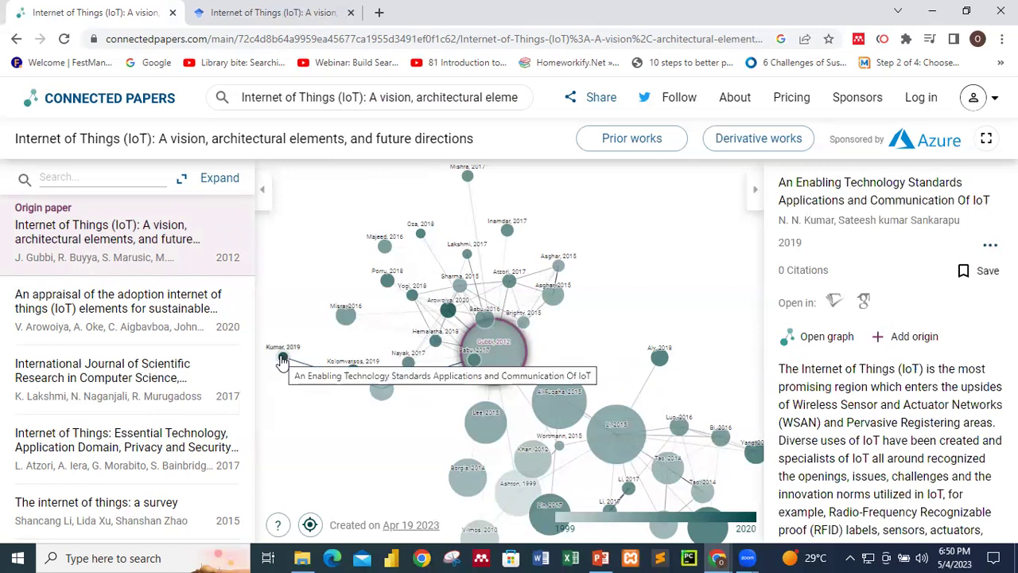
pyautogui.moveTo(485, 323)
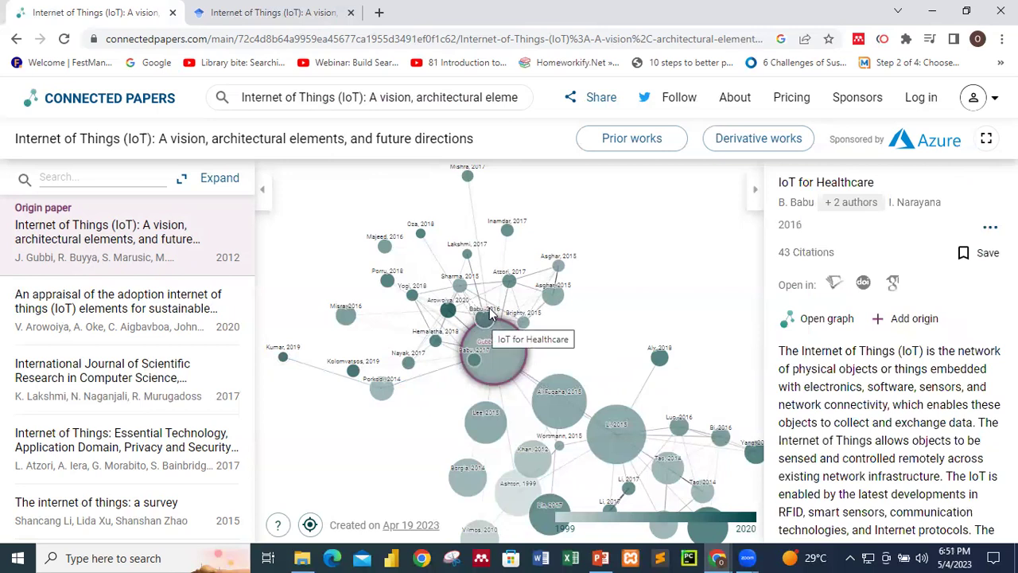
pyautogui.moveTo(469, 181)
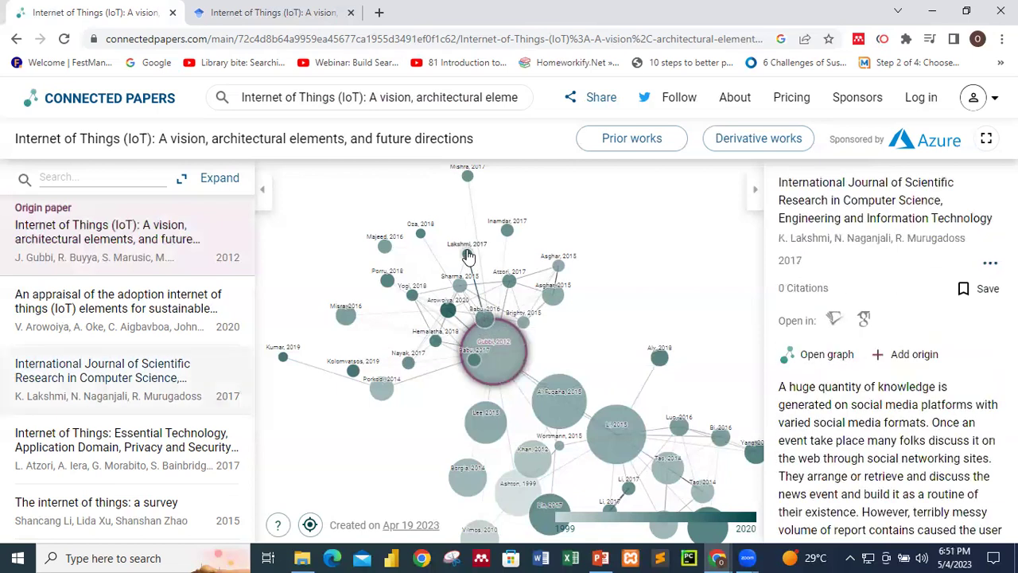
pyautogui.scroll(-1, 516, 364)
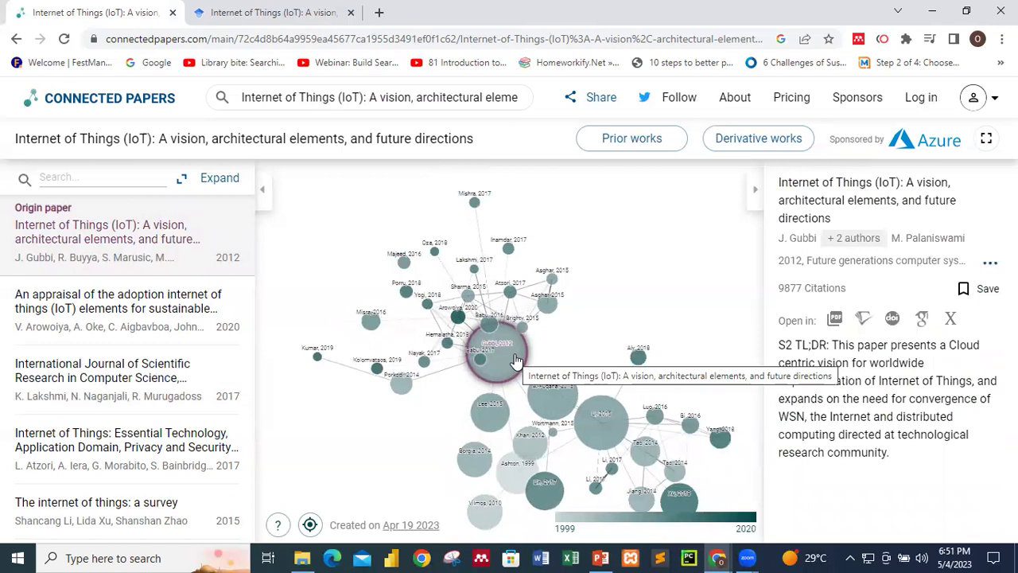
pyautogui.scroll(1, 515, 360)
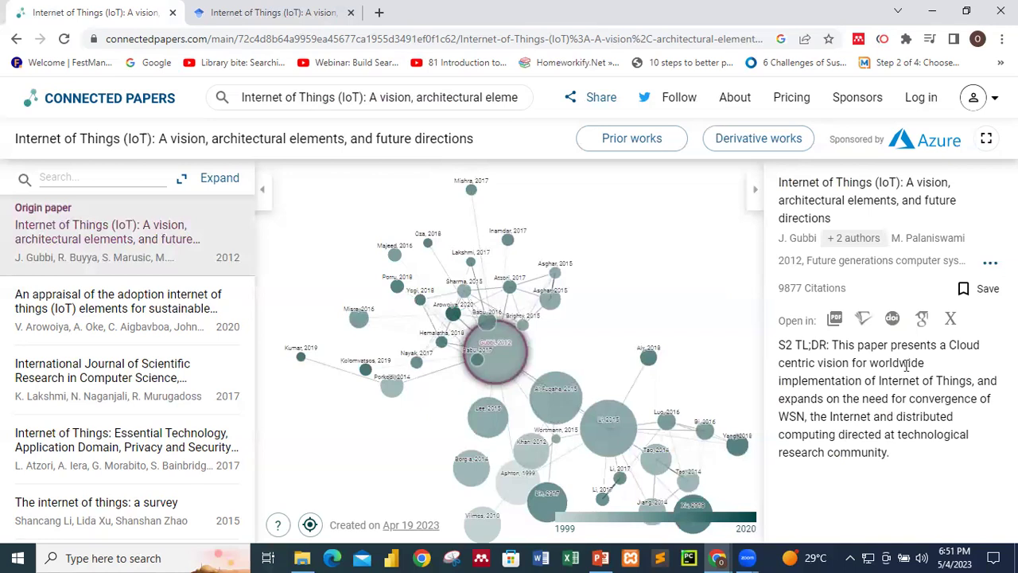
# - View the details of "Internet of Things: A Survey on Enabling Technologies, Protocols, and Applications" and "Internet of Things Services, Applications, Issues, and Challenges" in the graph
pyautogui.moveTo(556, 405)
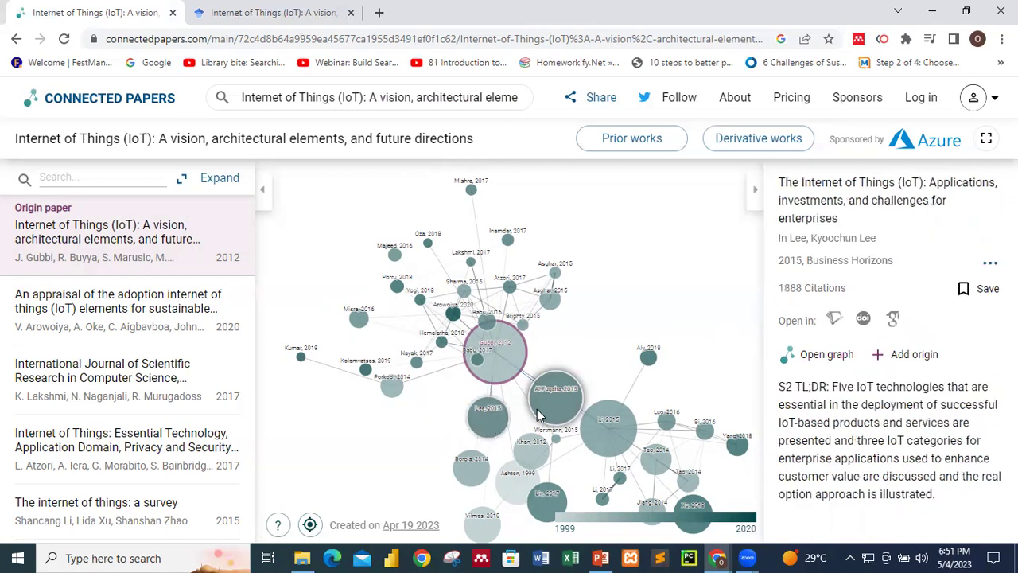
pyautogui.click(563, 399)
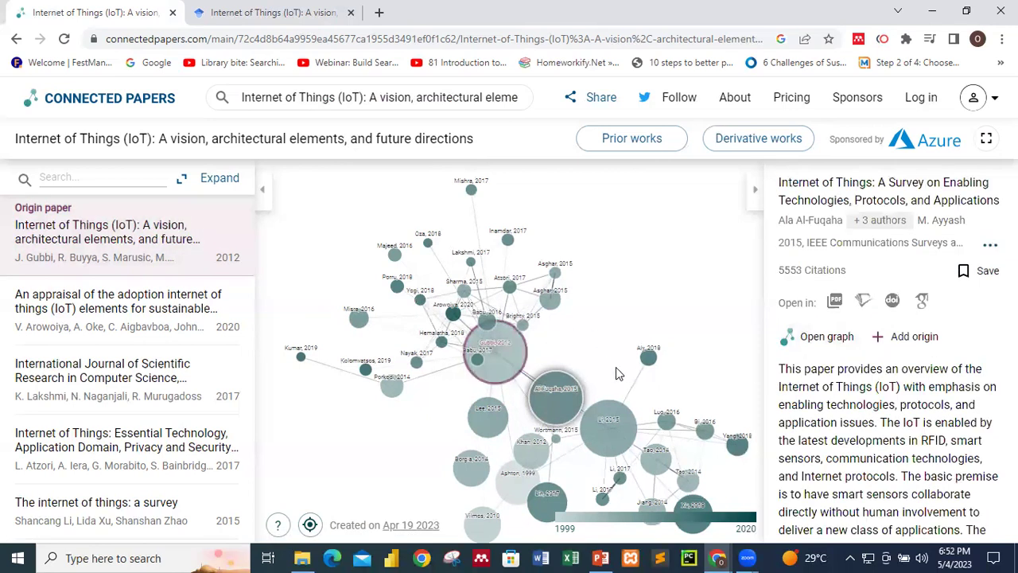
pyautogui.click(444, 348)
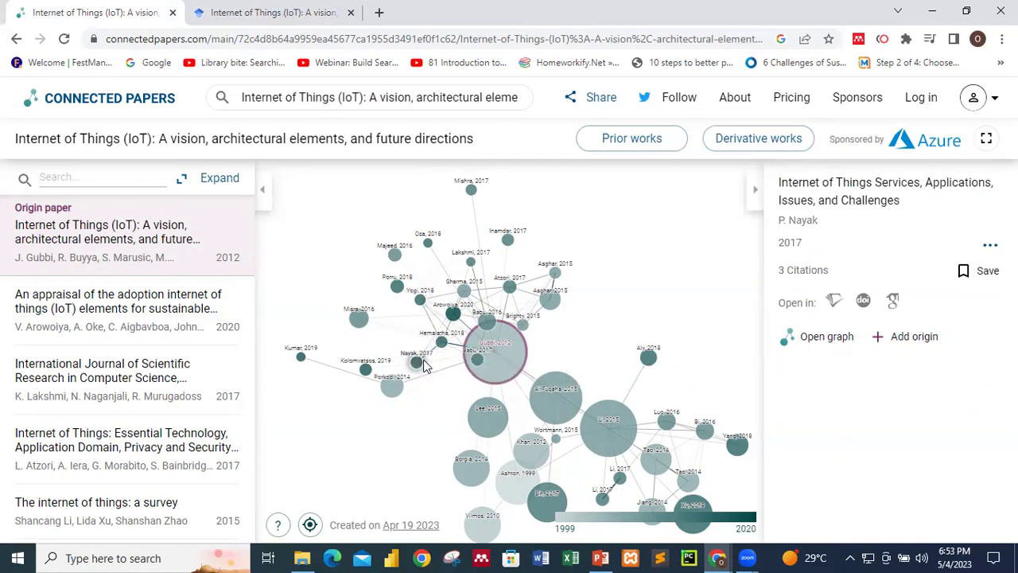
pyautogui.scroll(-1, 597, 393)
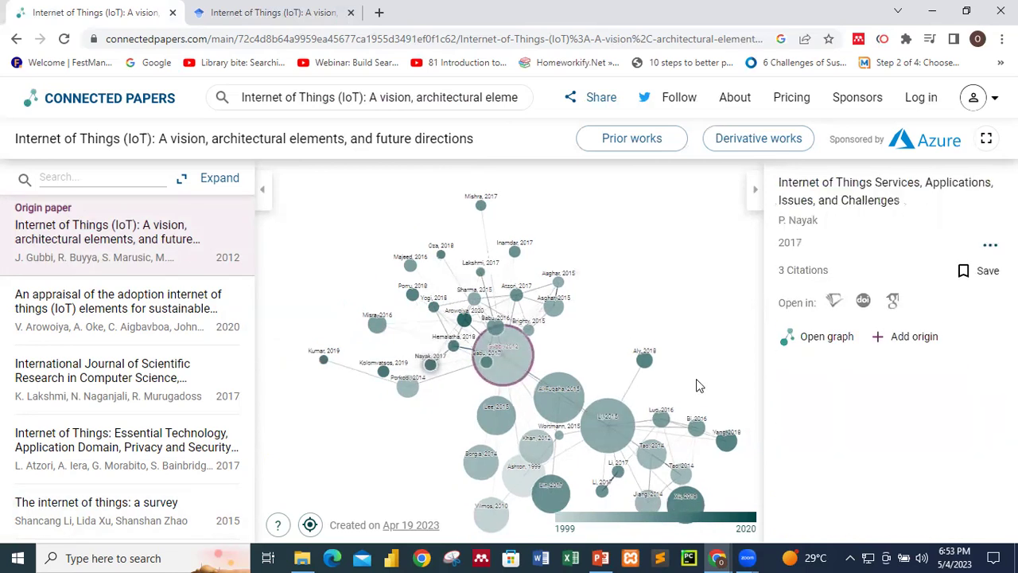
pyautogui.scroll(1, 697, 386)
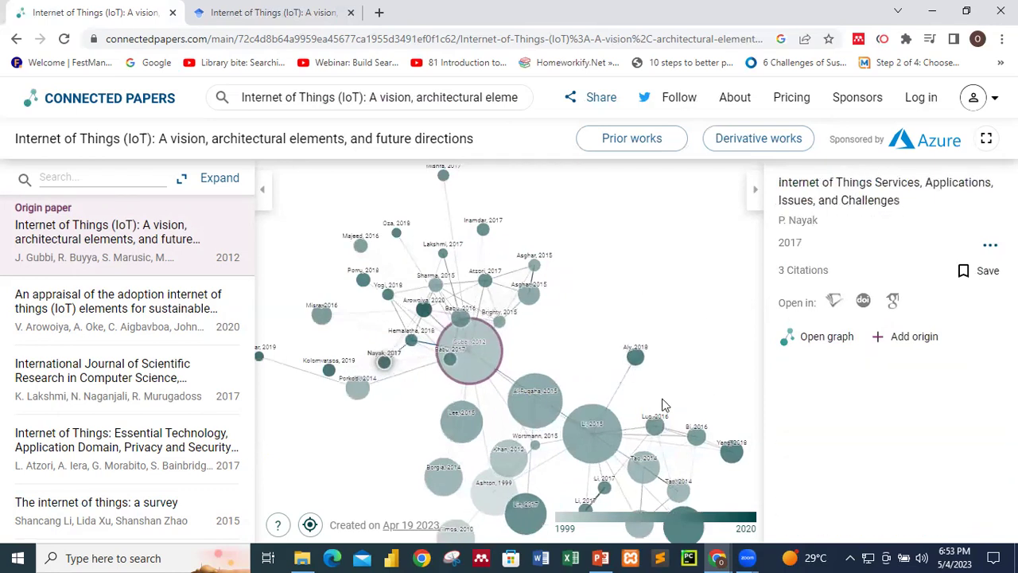
# - Compare the graph with the Google Scholar results for the same title and view the origin paper's details in Connected Papers
pyautogui.hotkey('ctrl', 'Tab')
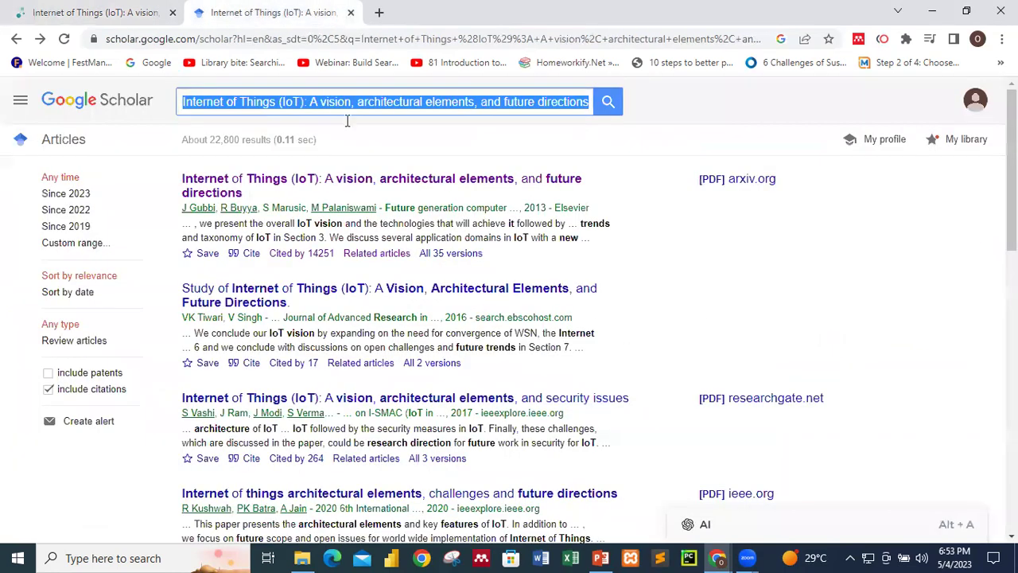
pyautogui.click(47, 7)
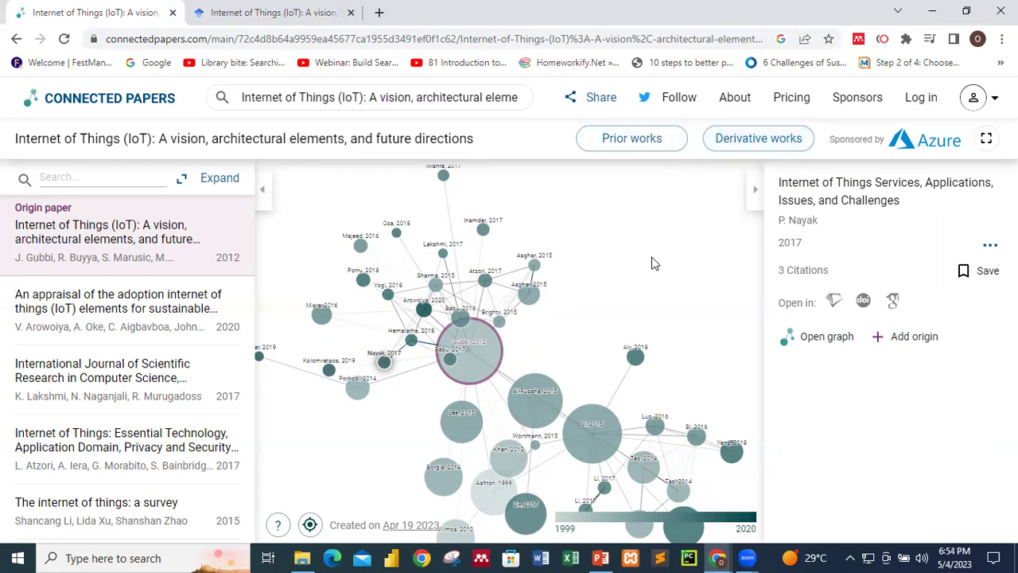
pyautogui.click(449, 346)
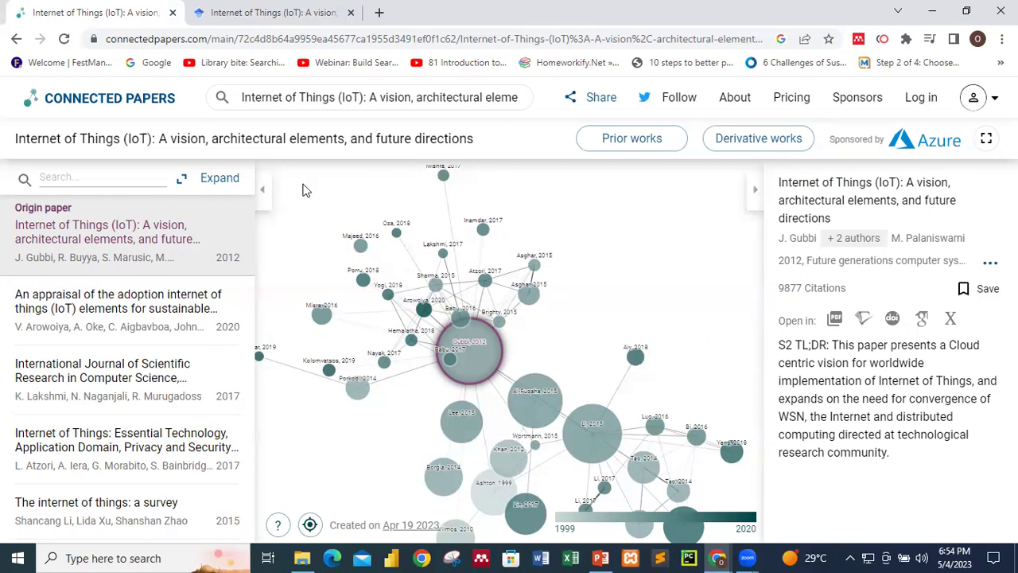
# - View the details of the IoT fragmentation paper, "The internet of things: a survey", the cloud manufacturing paper and the cold chain tracking paper in the graph
pyautogui.click(637, 357)
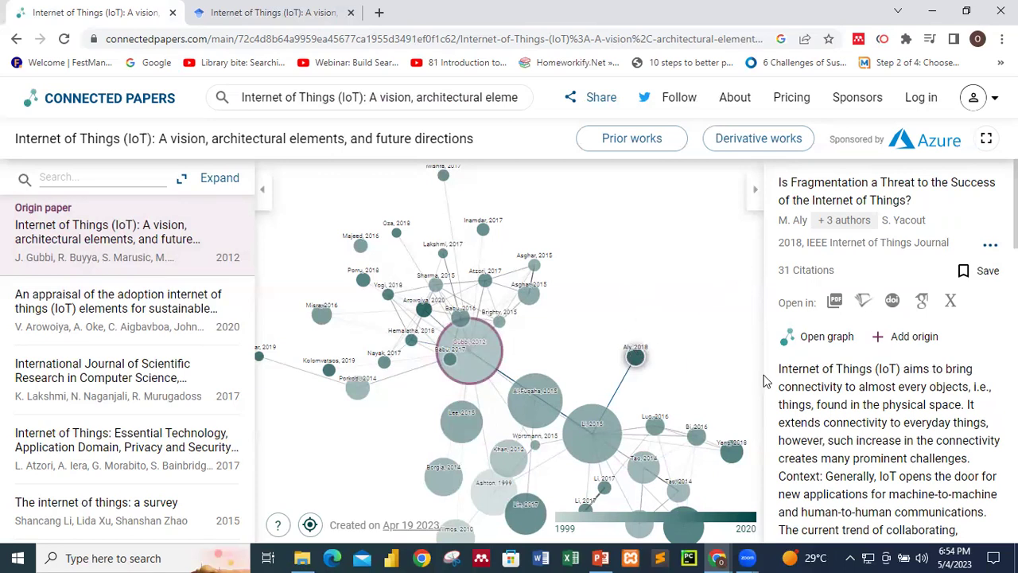
pyautogui.click(608, 427)
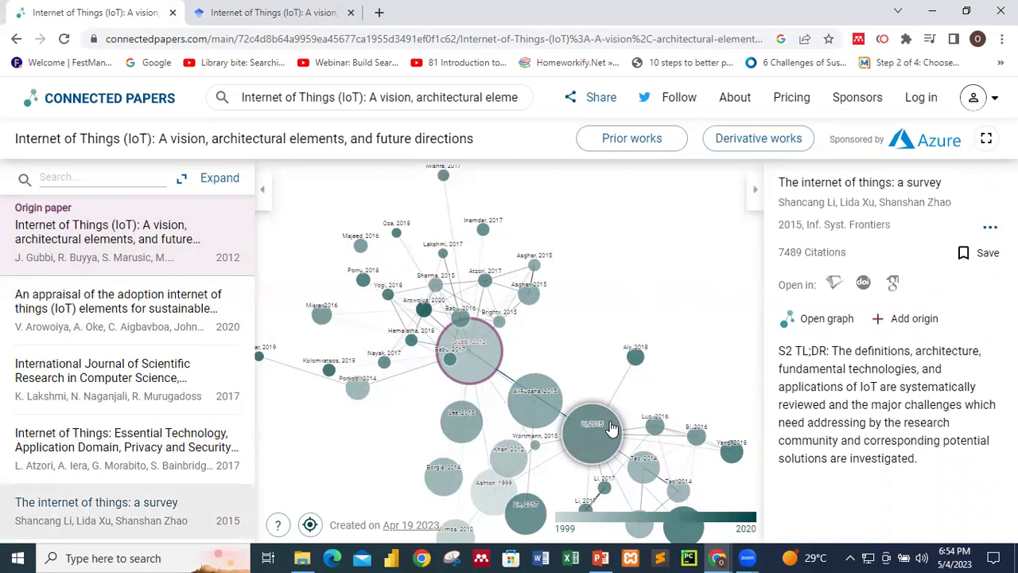
pyautogui.click(651, 470)
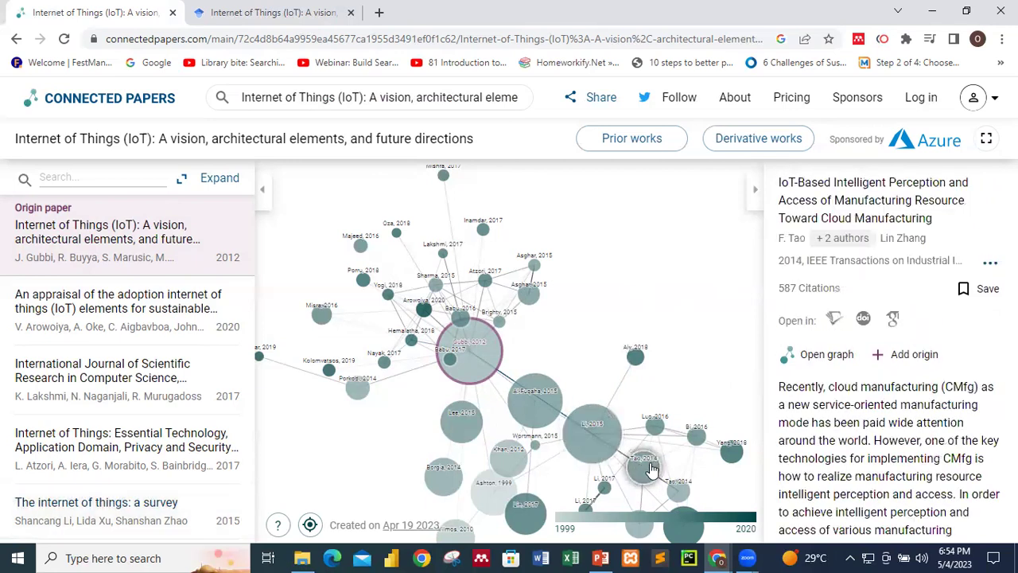
pyautogui.click(654, 427)
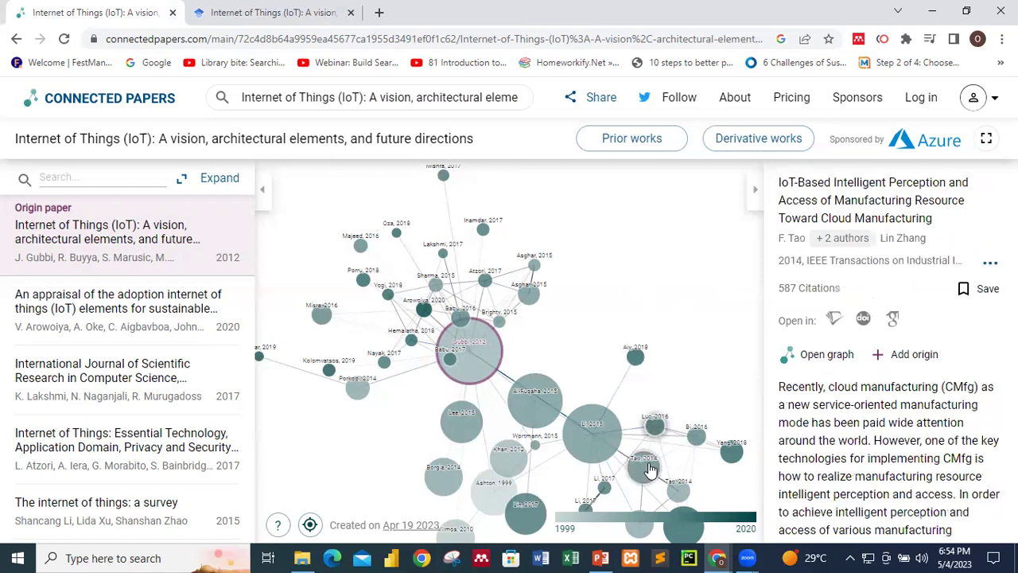
# - View the details of "An IoT-Oriented Data Storage Framework in Cloud Computing Platform", "IoT Node Authentication" and the BOM-based life cycle assessment paper in the lower cluster
pyautogui.scroll(-3, 716, 338)
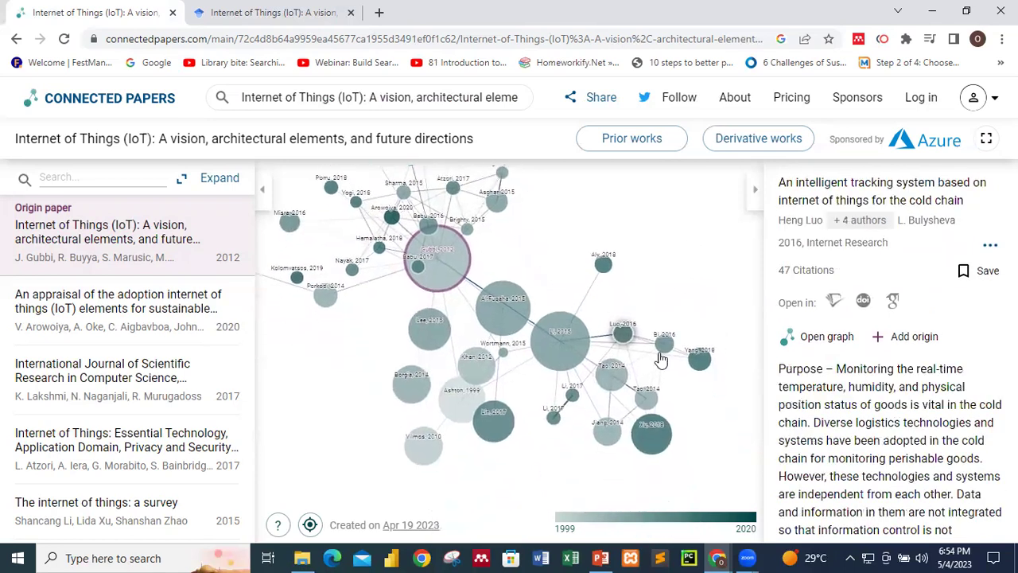
pyautogui.click(612, 436)
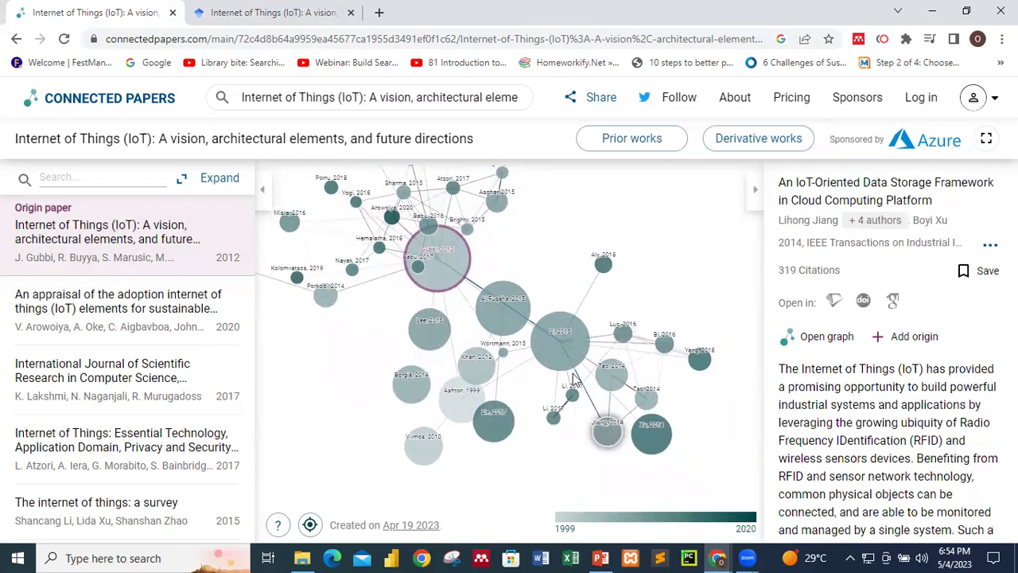
pyautogui.moveTo(573, 398)
pyautogui.moveTo(554, 419)
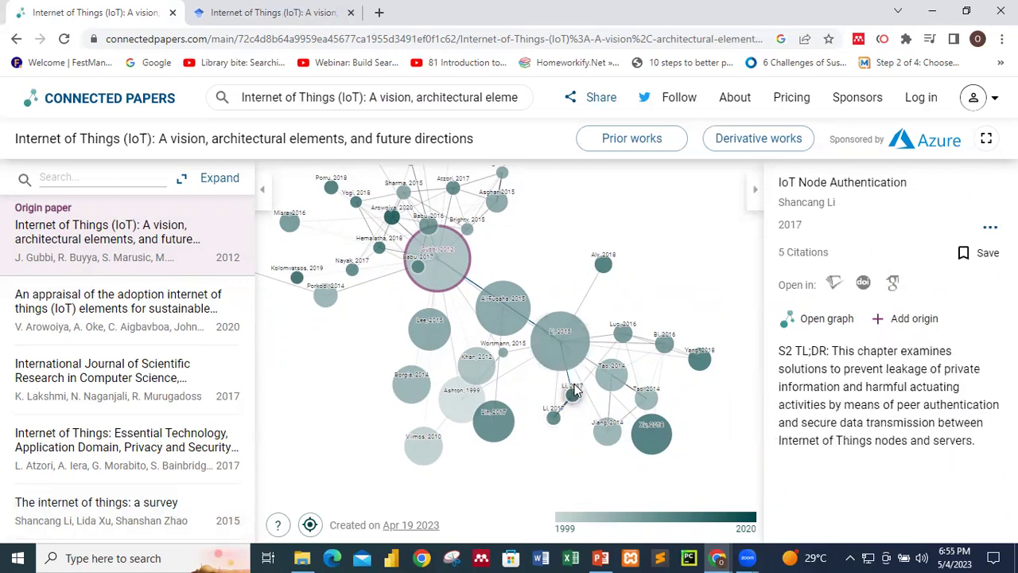
pyautogui.moveTo(565, 359)
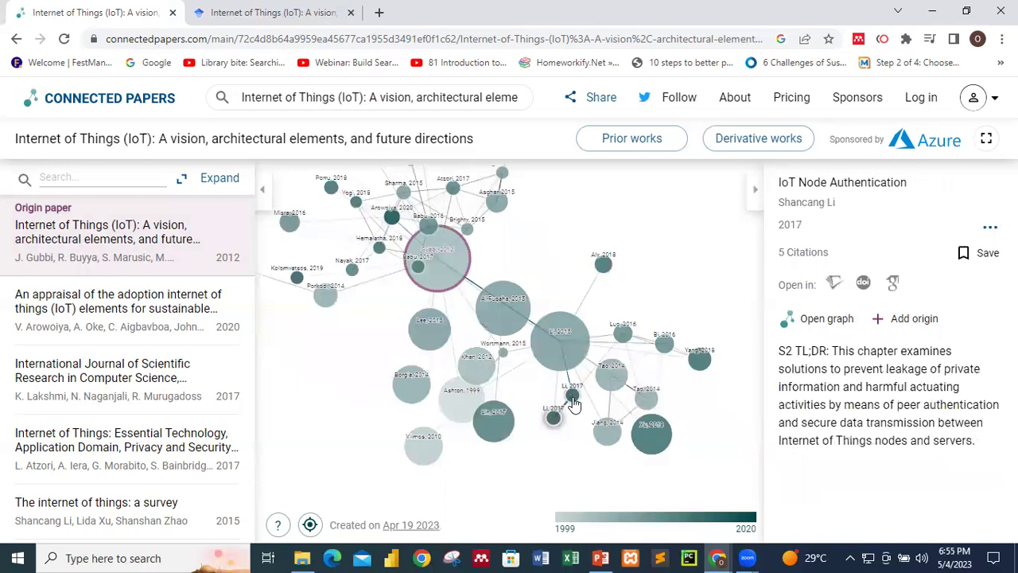
pyautogui.moveTo(608, 433)
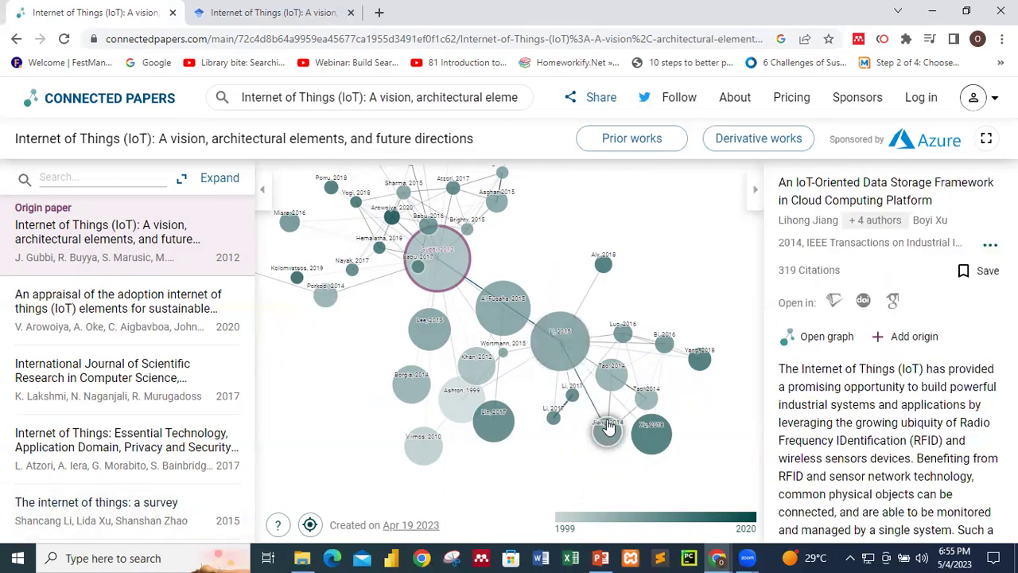
pyautogui.moveTo(648, 401)
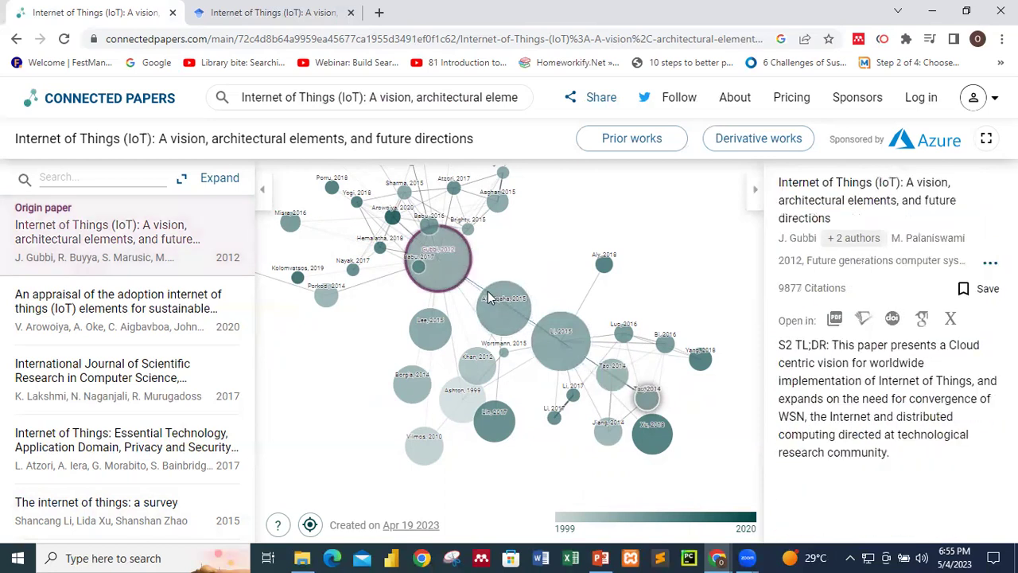
pyautogui.moveTo(495, 308)
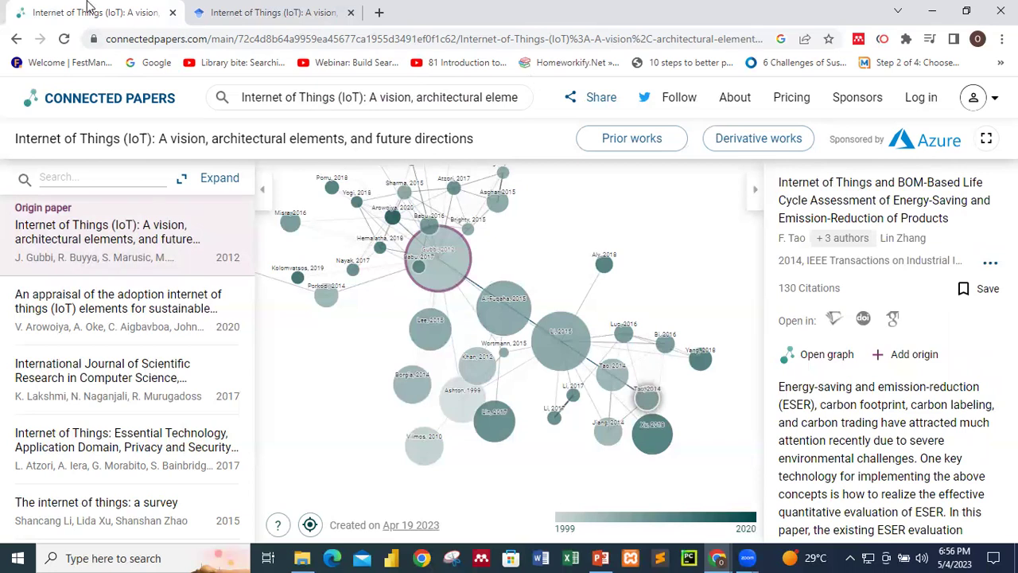
# - Check the Google Scholar results again and return to the Connected Papers graph
pyautogui.click(270, 12)
pyautogui.click(87, 11)
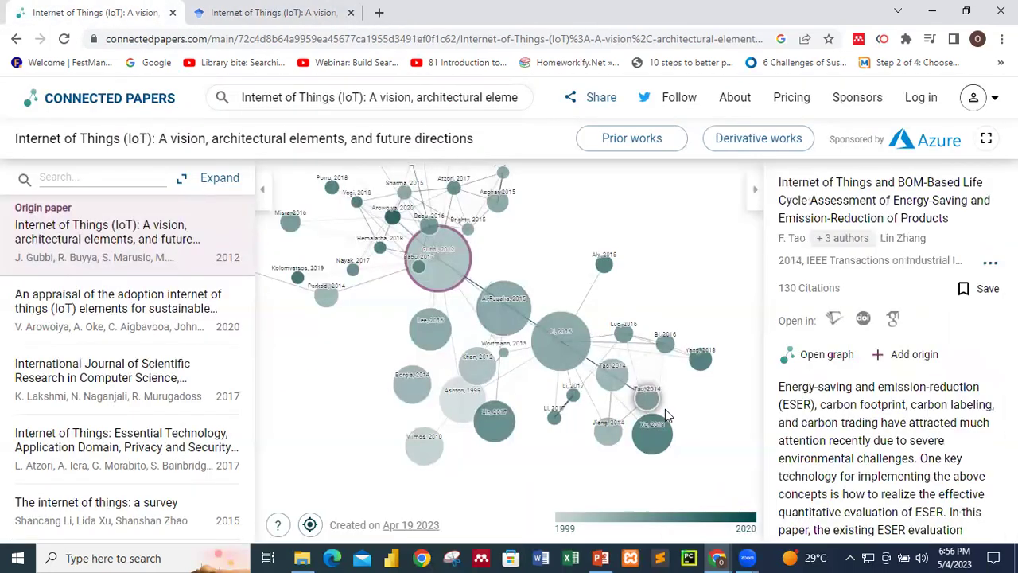